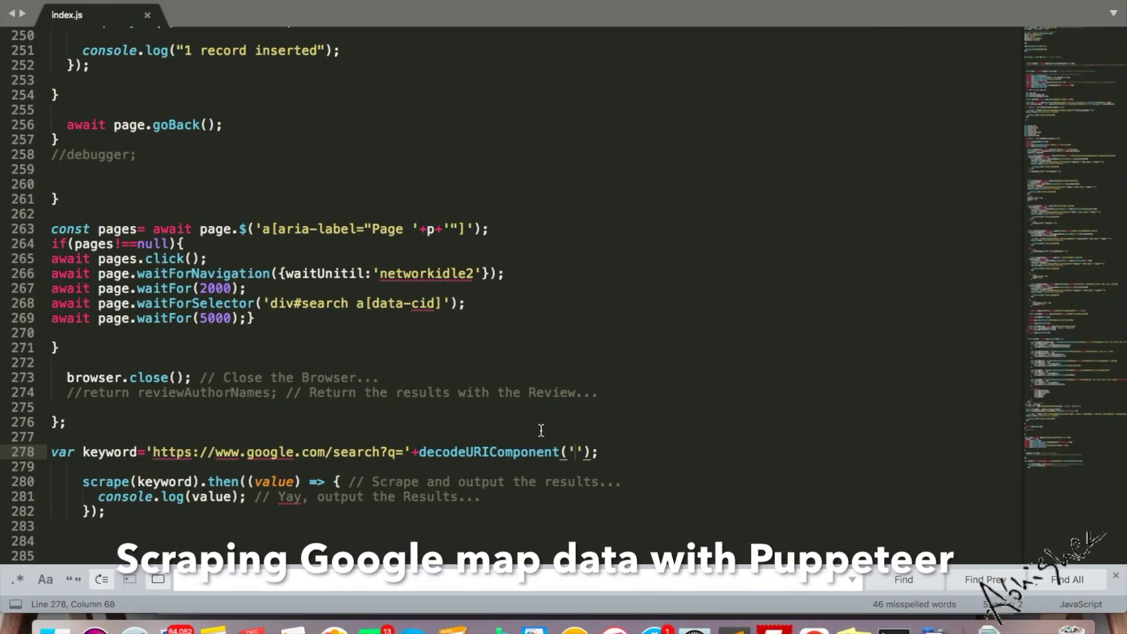
scroll(540, 429, "up", 5)
scroll(540, 430, "up", 8)
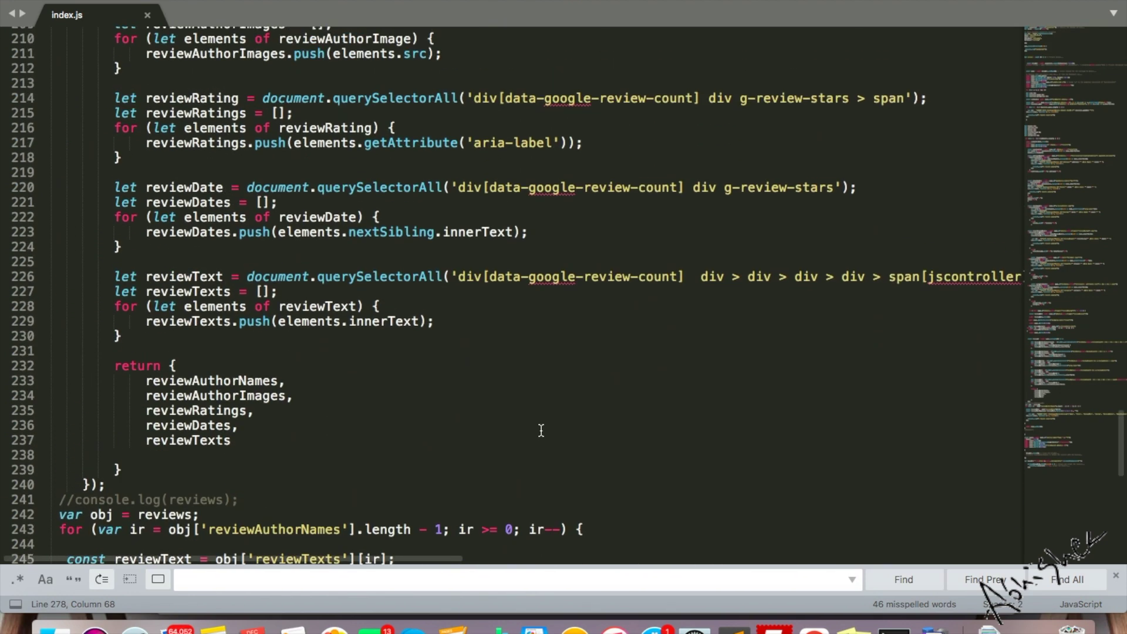
scroll(541, 429, "up", 15)
scroll(542, 430, "up", 10)
scroll(541, 430, "up", 10)
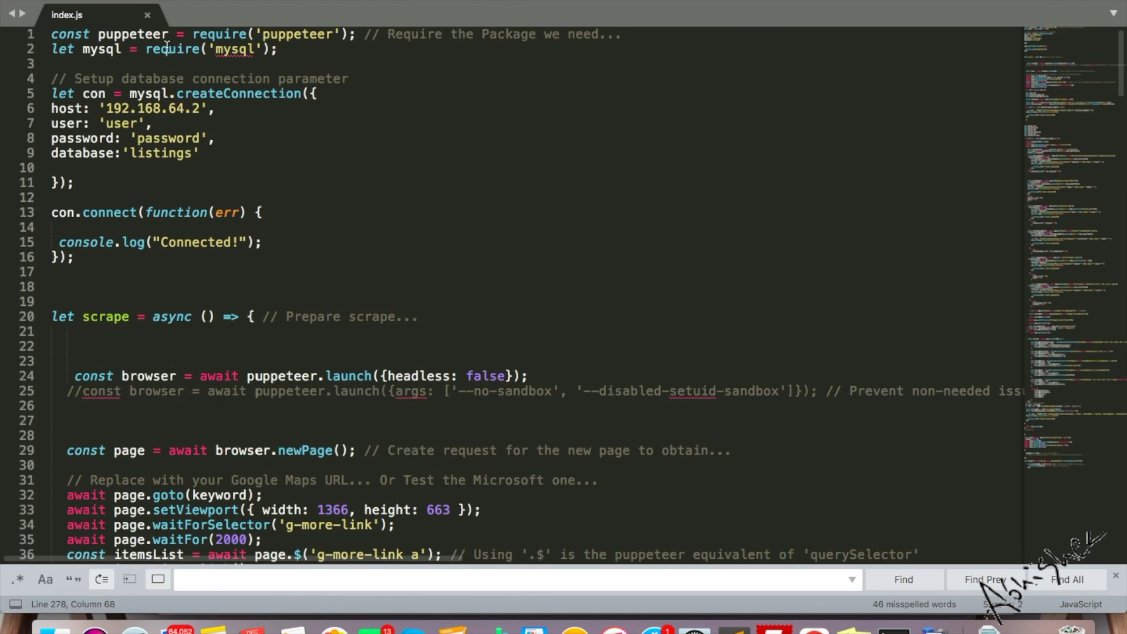
scroll(421, 320, "down", 2)
scroll(421, 320, "down", 8)
scroll(421, 319, "down", 15)
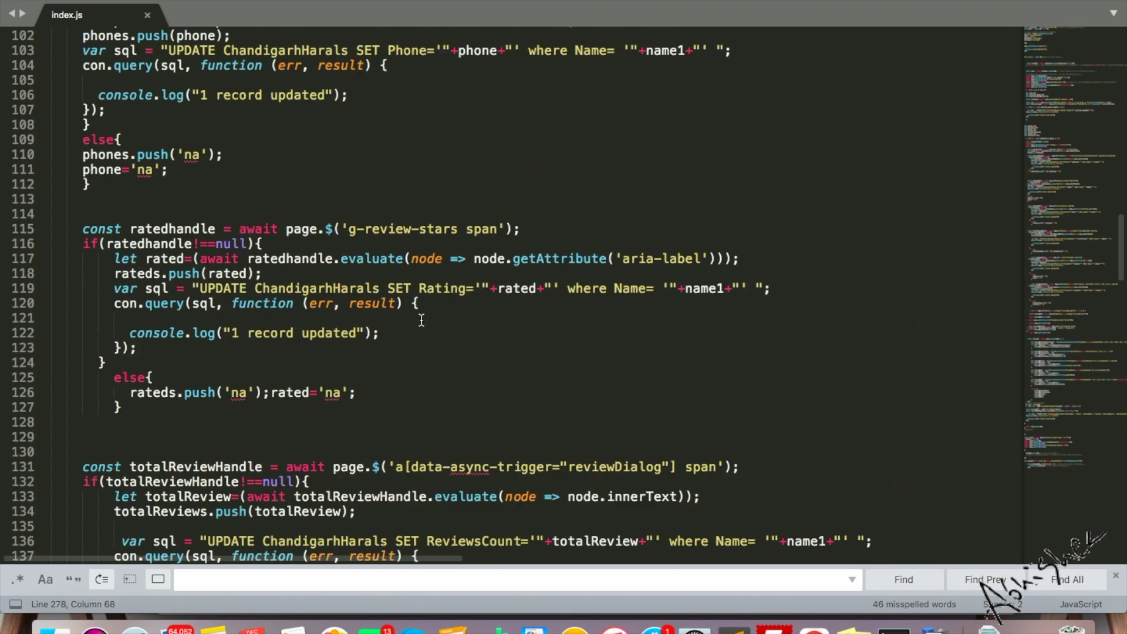
scroll(421, 320, "down", 20)
scroll(421, 320, "down", 4)
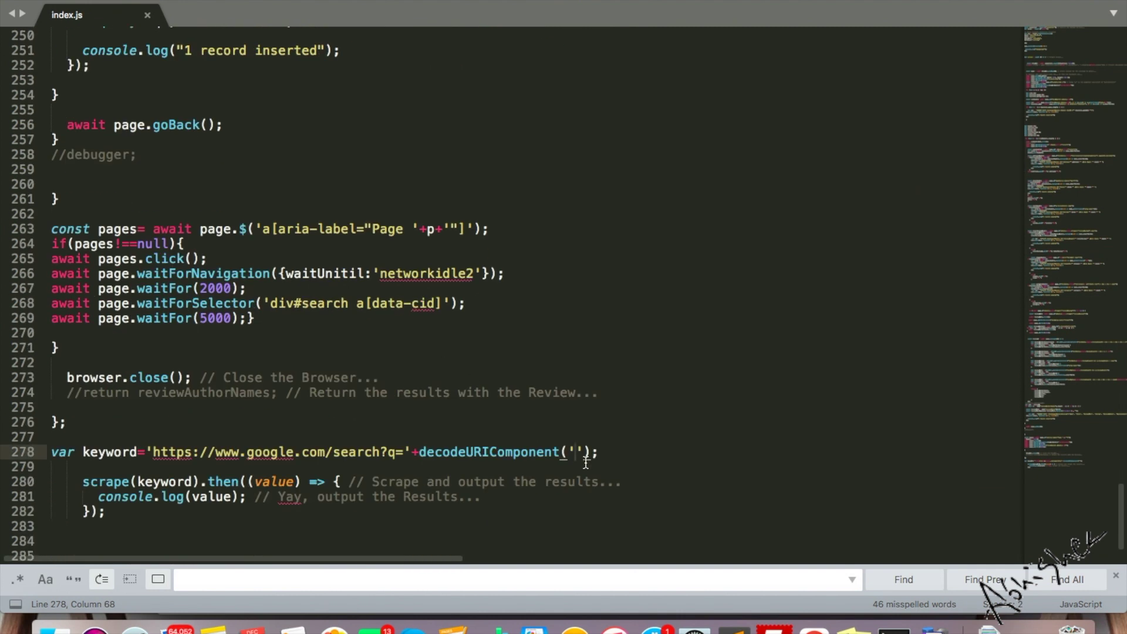
type("Photogr")
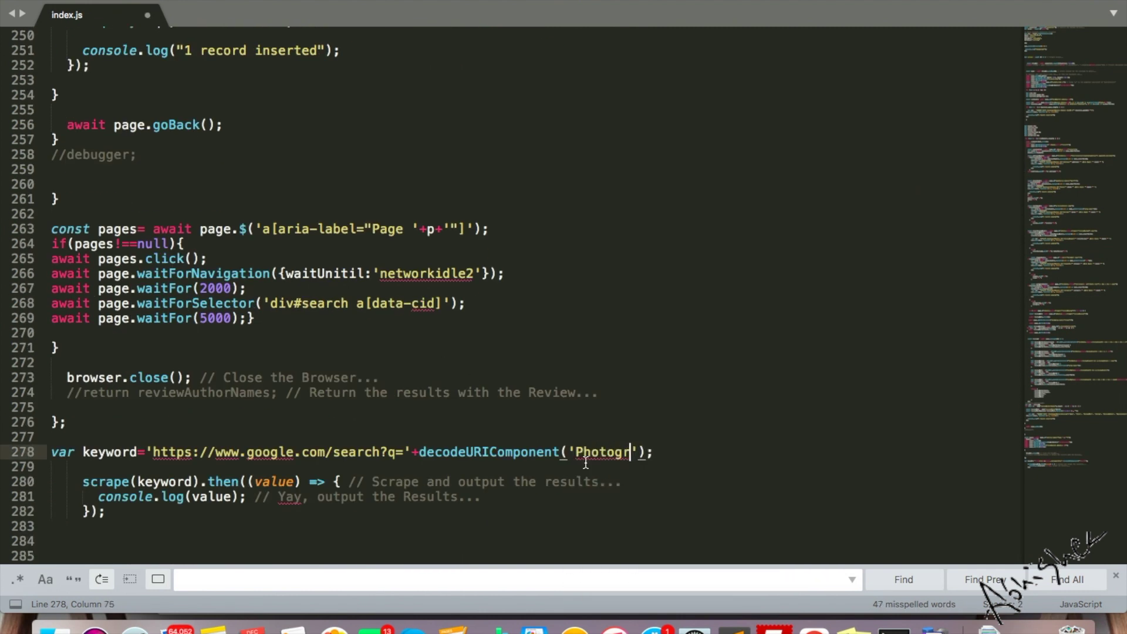
type("cha")
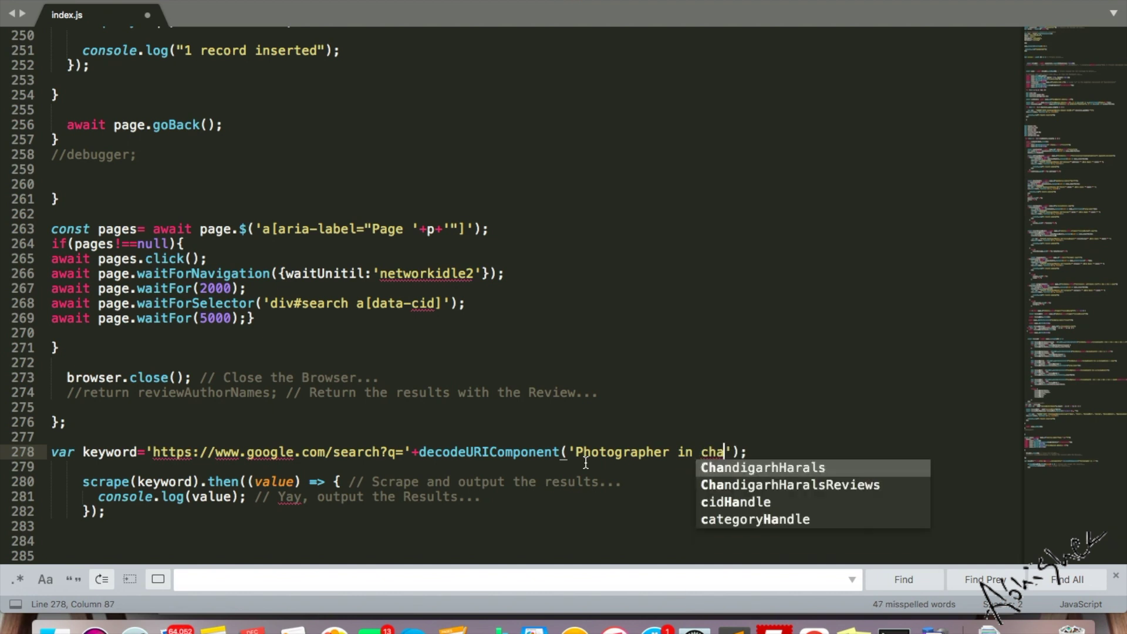
type("igarh")
- Save index.js with the 'Photographer in chandigarh' keyword and move to the terminal to run it
key("super+s")
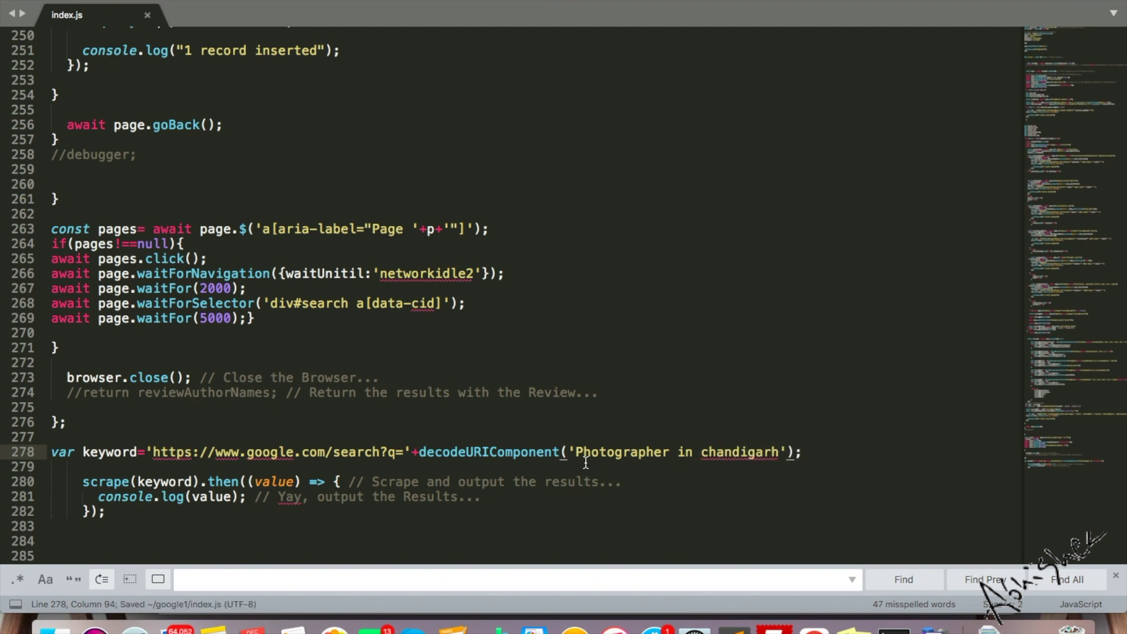
key("super+Tab")
key("super+Tab")
key("super+Tab")
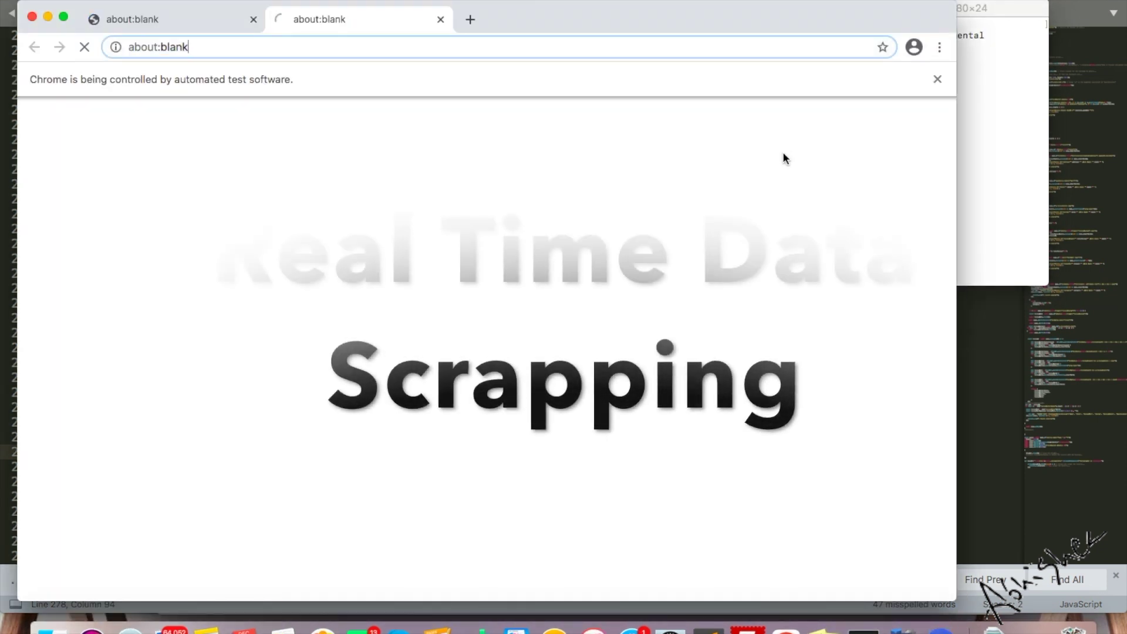
- Maximize the automated Chrome window and check the terminal's insert progress before returning
left_click(67, 19)
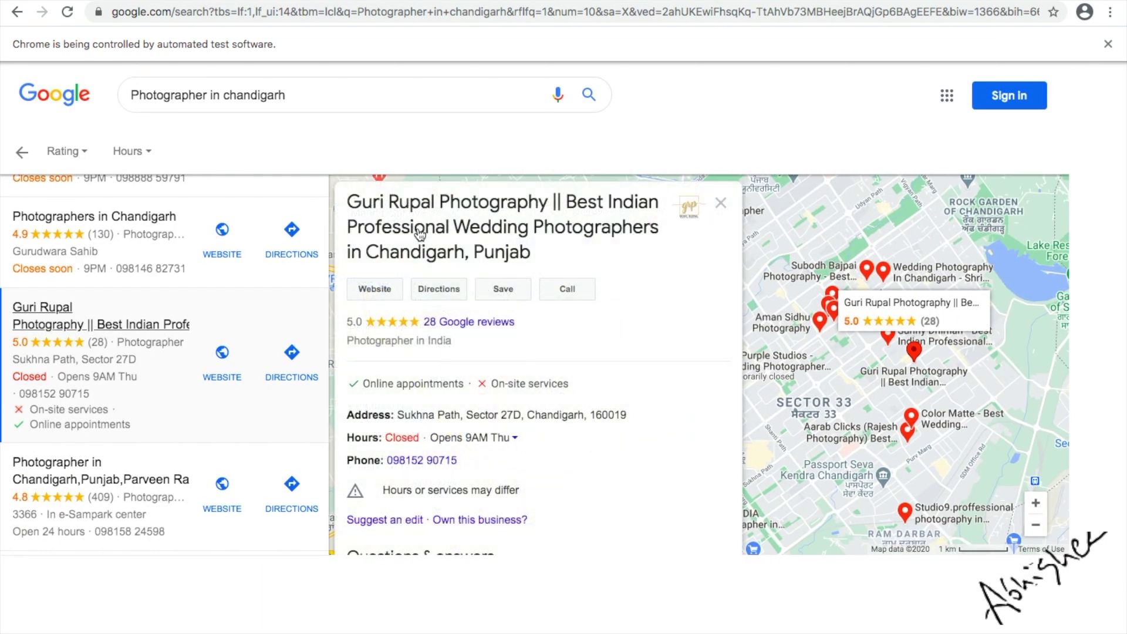
key("super+Tab")
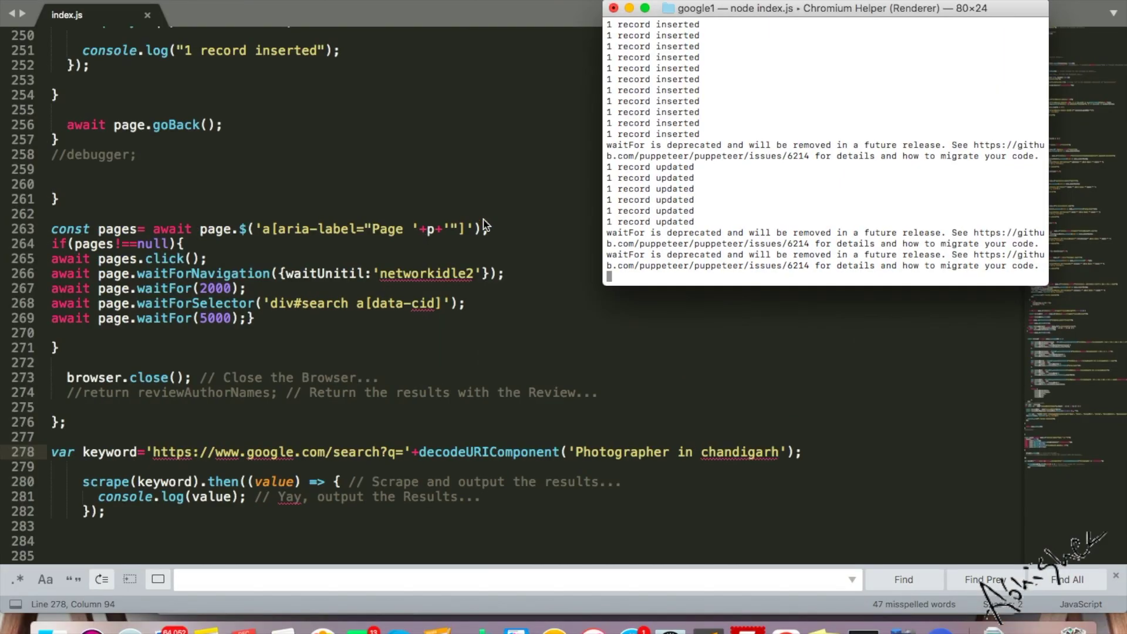
key("super+Tab")
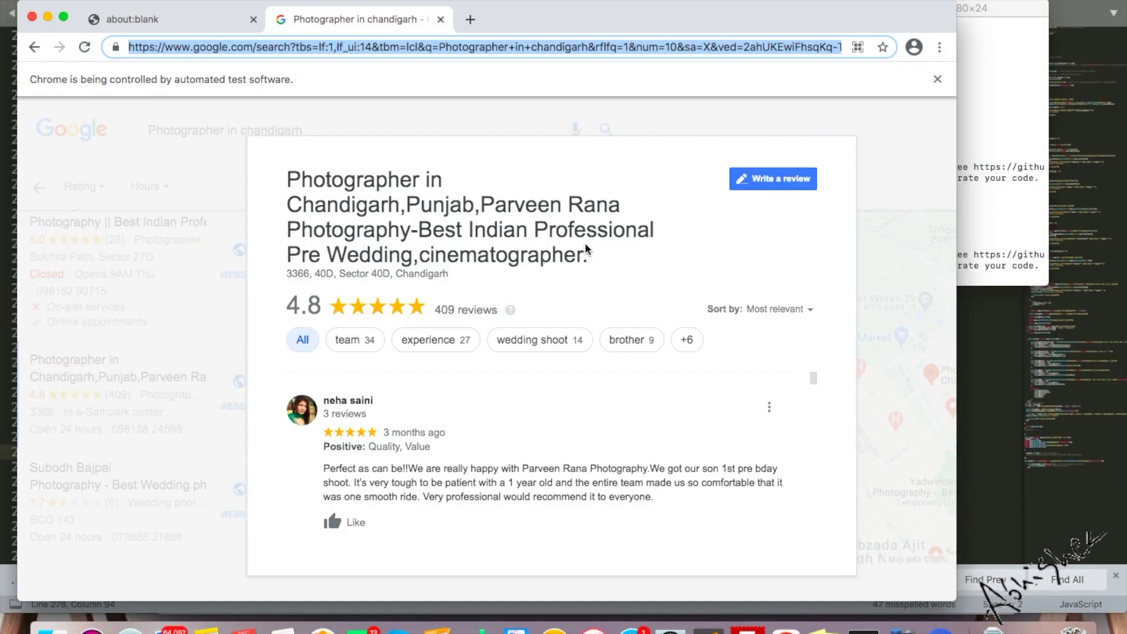
- Stop the scraper with Ctrl+C, clear the terminal, and return to phpMyAdmin in Chrome
key("super+Tab")
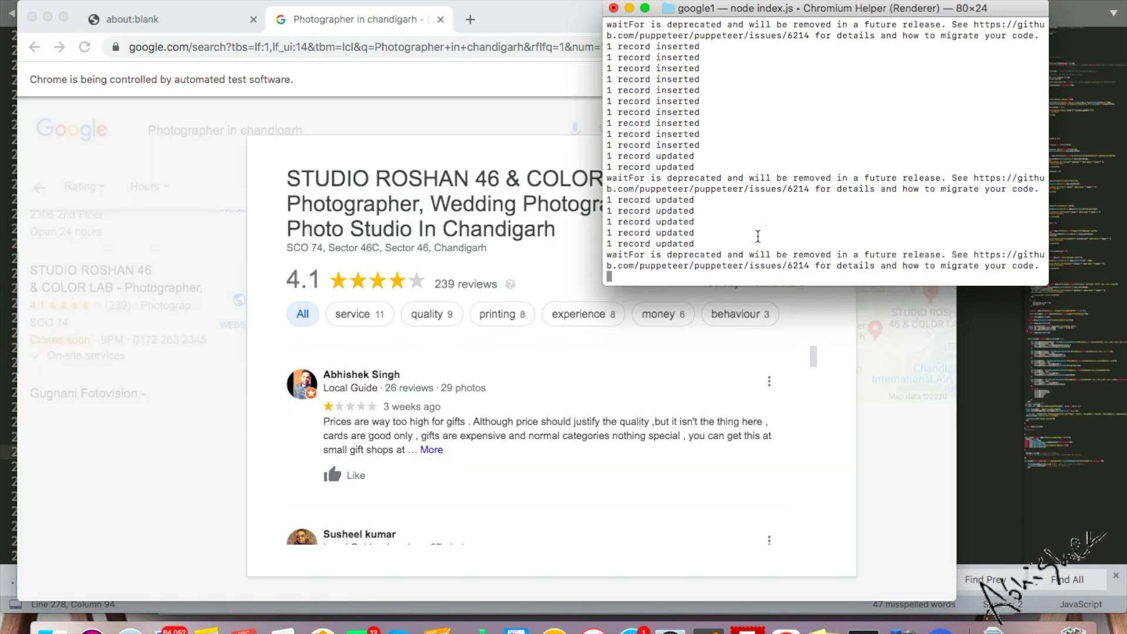
key("ctrl+c")
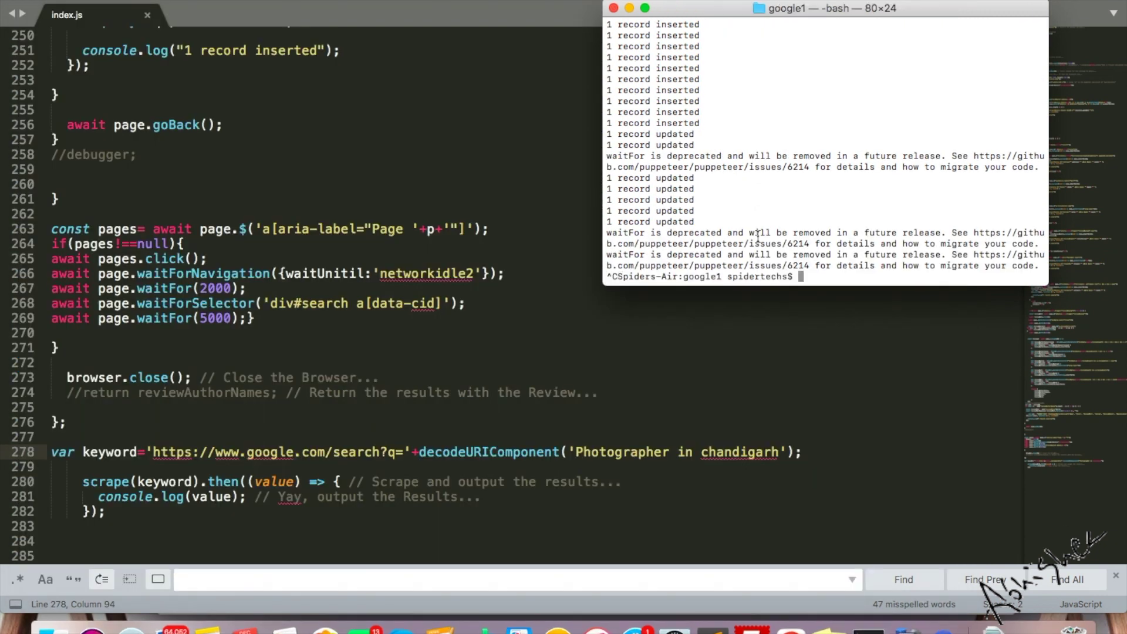
type("clear")
key("Return")
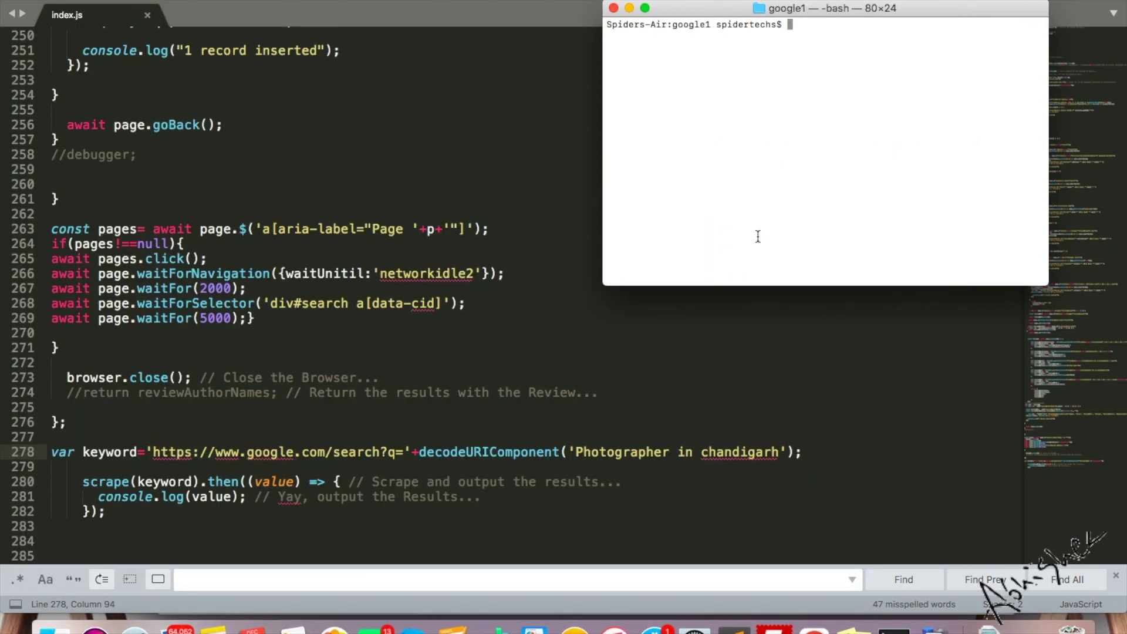
key("super+Tab")
key("super+Tab")
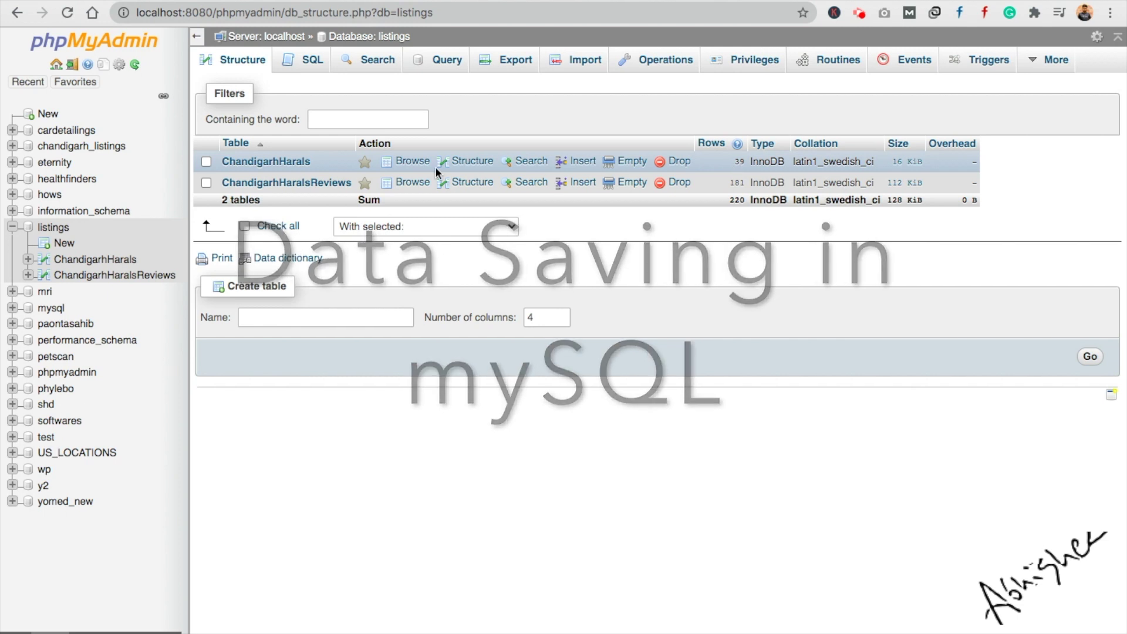
- Browse the ChandigarhHarals table to list its 39 photographer records
left_click(279, 164)
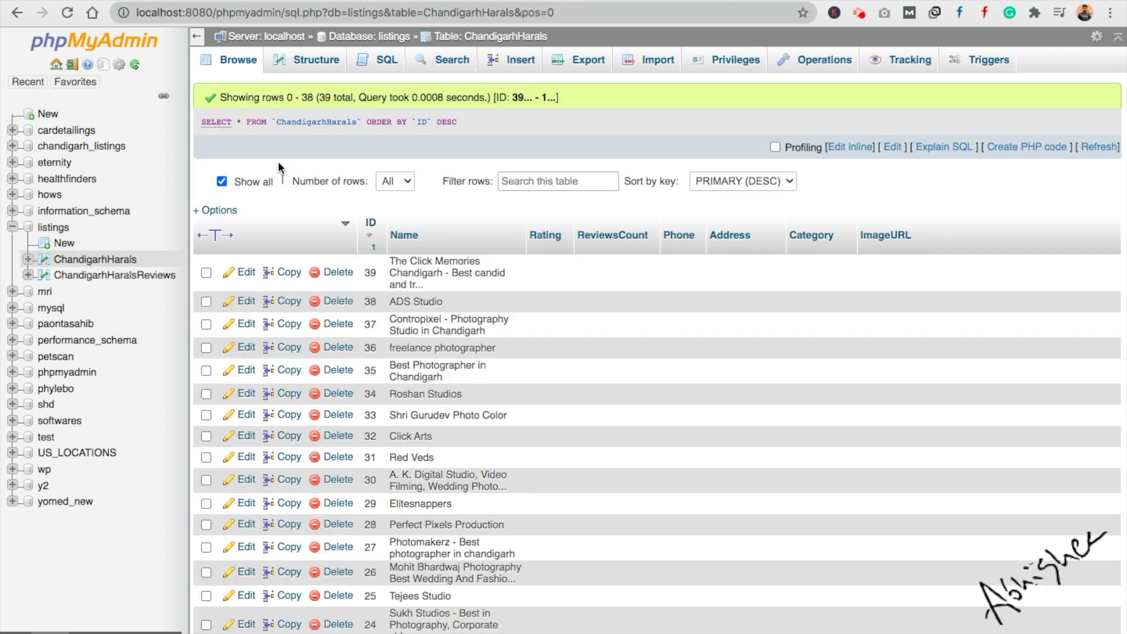
scroll(478, 367, "down", 5)
scroll(488, 393, "down", 10)
scroll(487, 393, "up", 3)
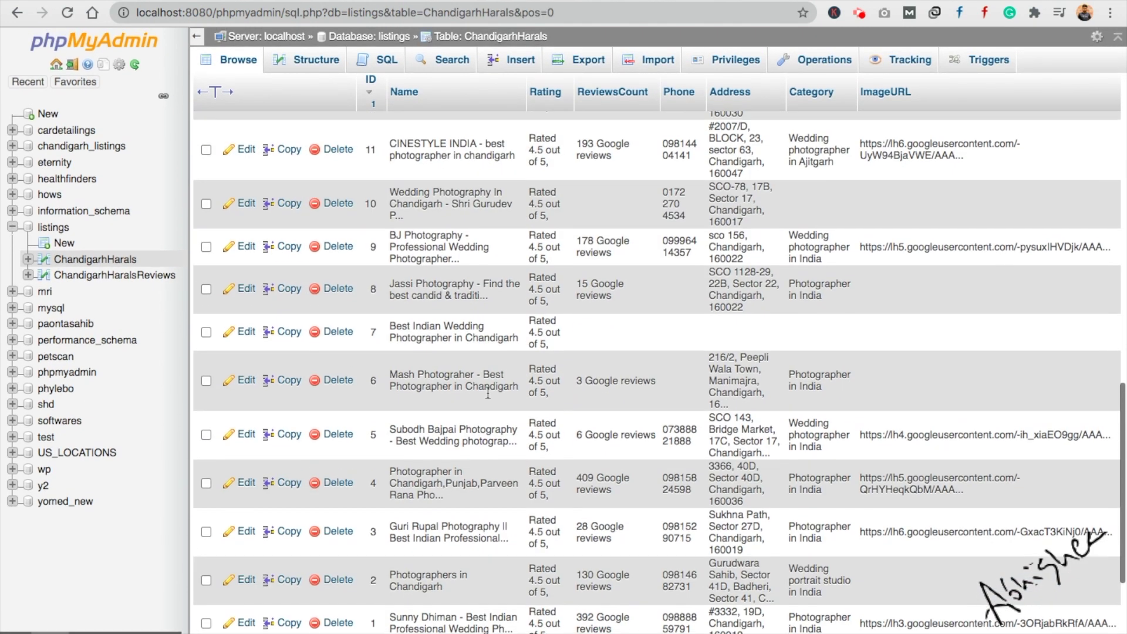
scroll(763, 300, "up", 2)
scroll(763, 280, "up", 1)
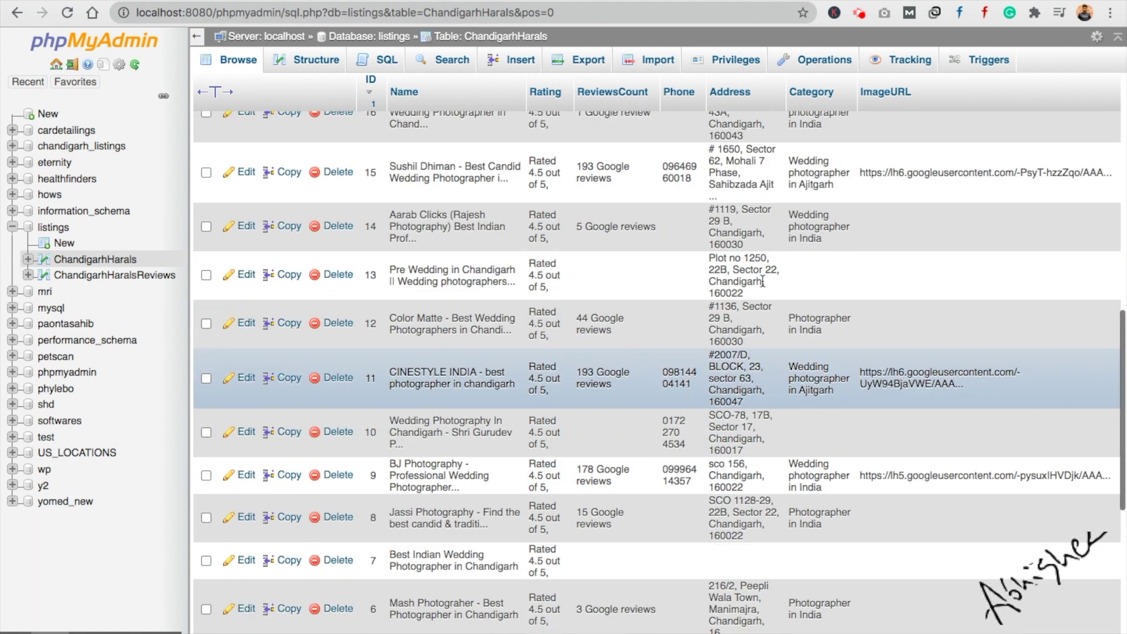
scroll(762, 280, "up", 1)
scroll(763, 280, "up", 1)
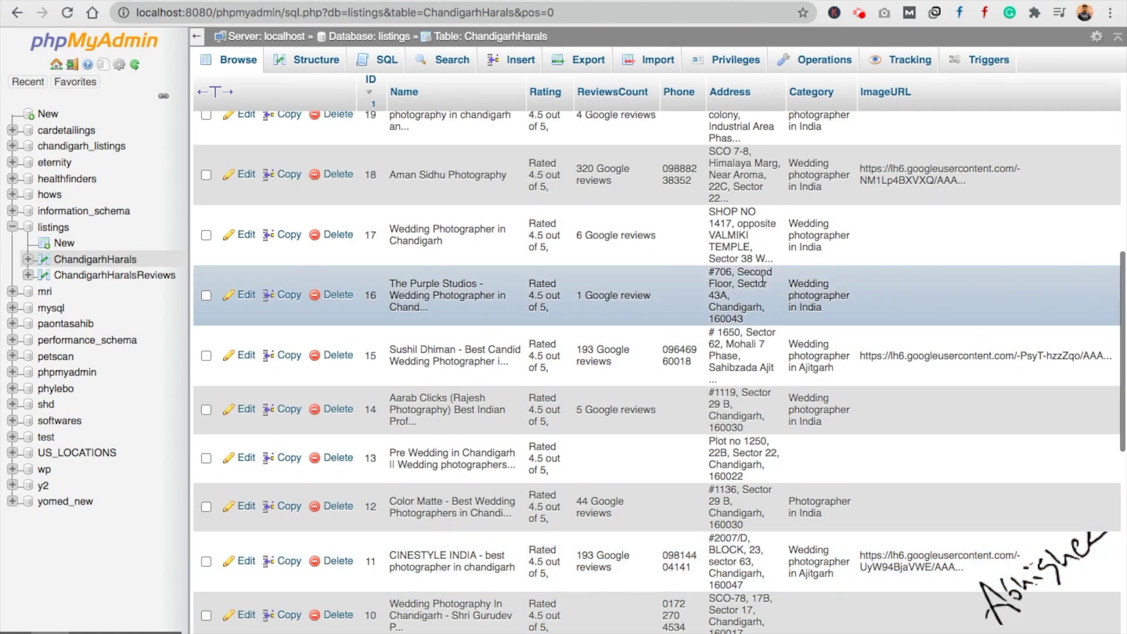